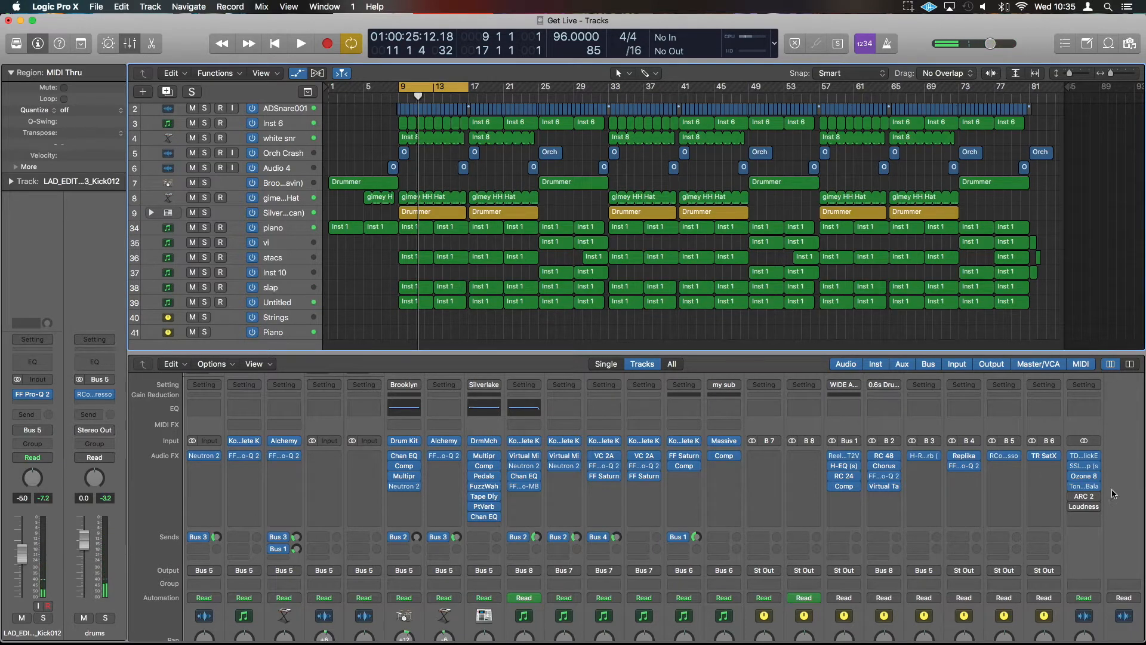
Step: Open the Tonal Balance Control plug-in on the Stereo Out channel and move its window to the middle of the project
mouse_move(1084, 486)
left_click(1085, 487)
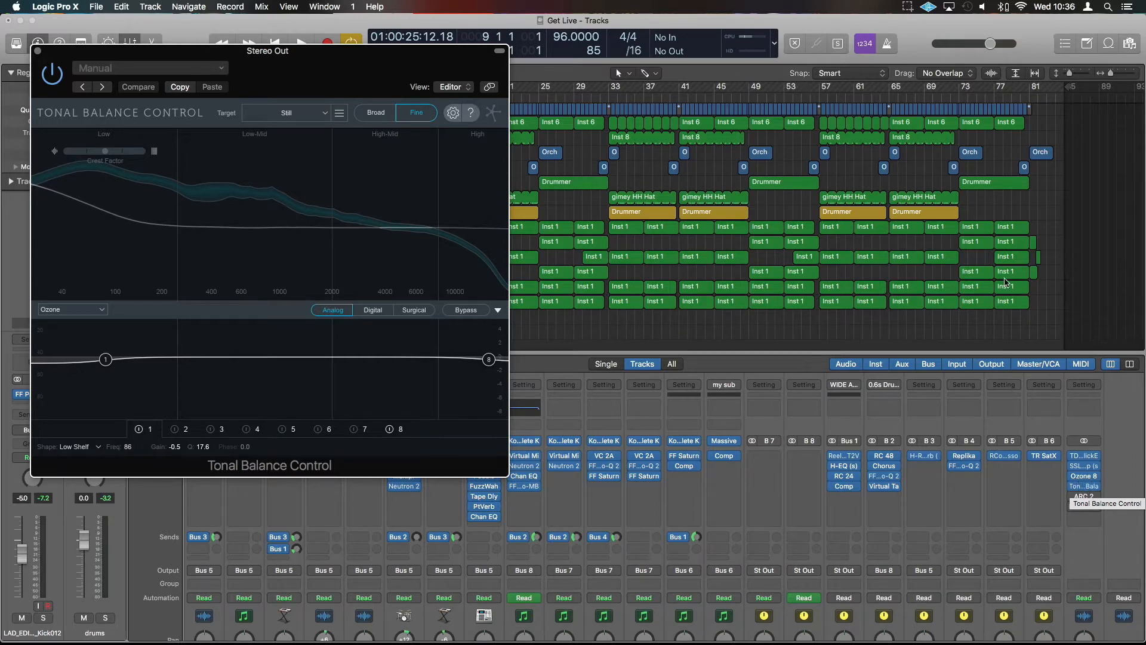
left_click_drag(268, 56, 594, 95)
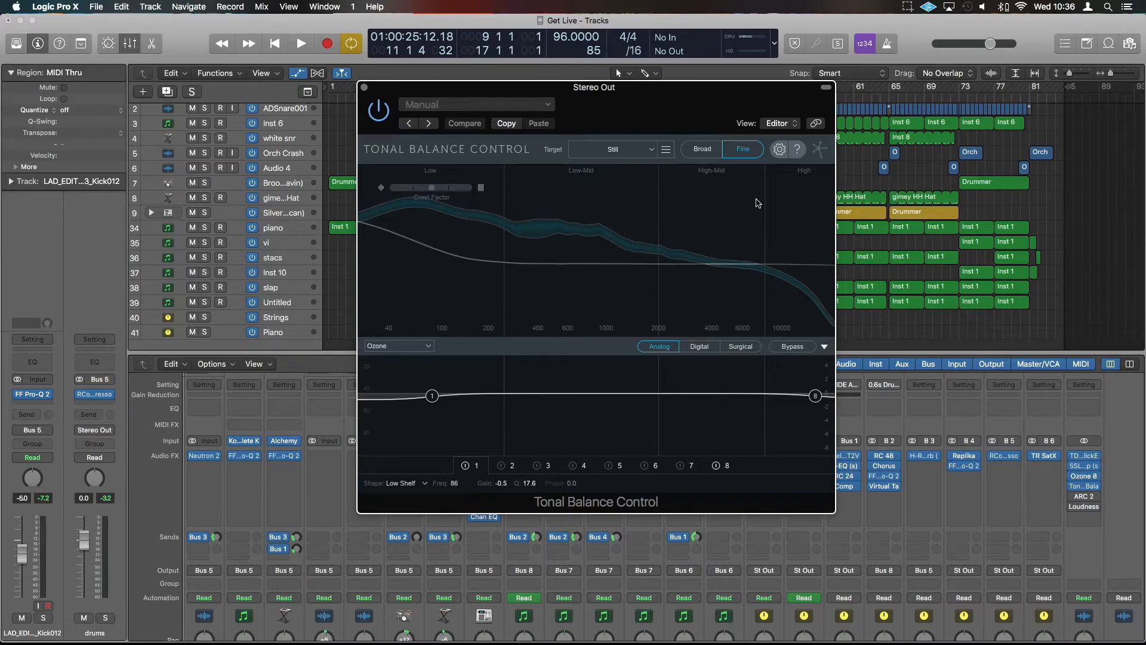
key("space")
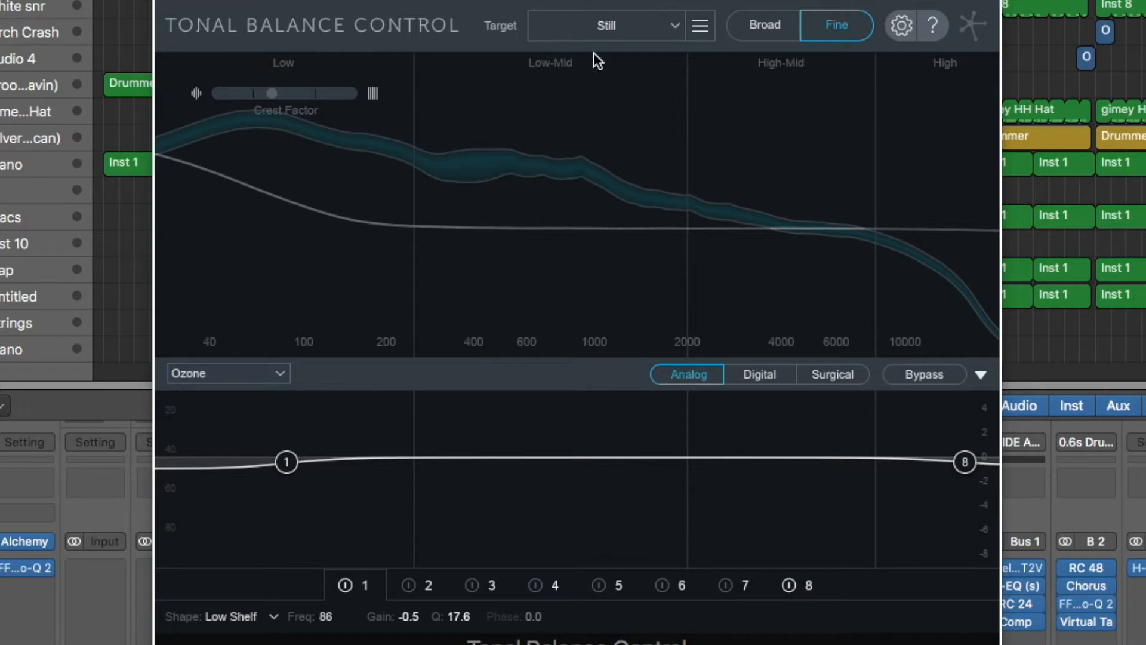
Step: Set the target curve to Bass Heavy and play the mix against it
left_click(630, 29)
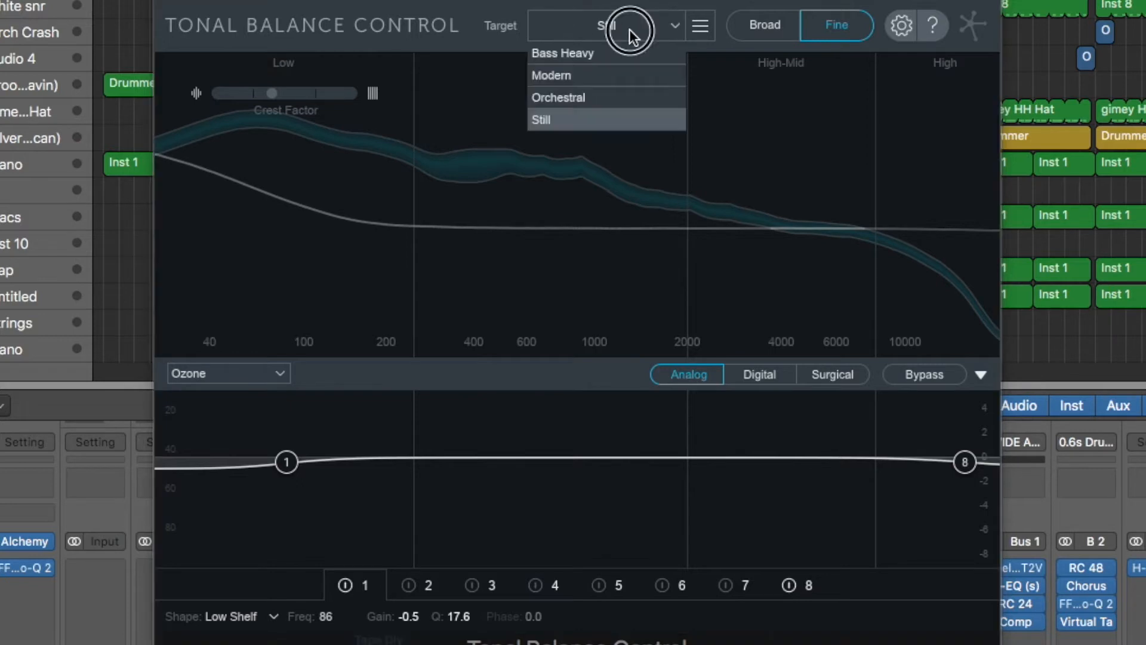
left_click(618, 59)
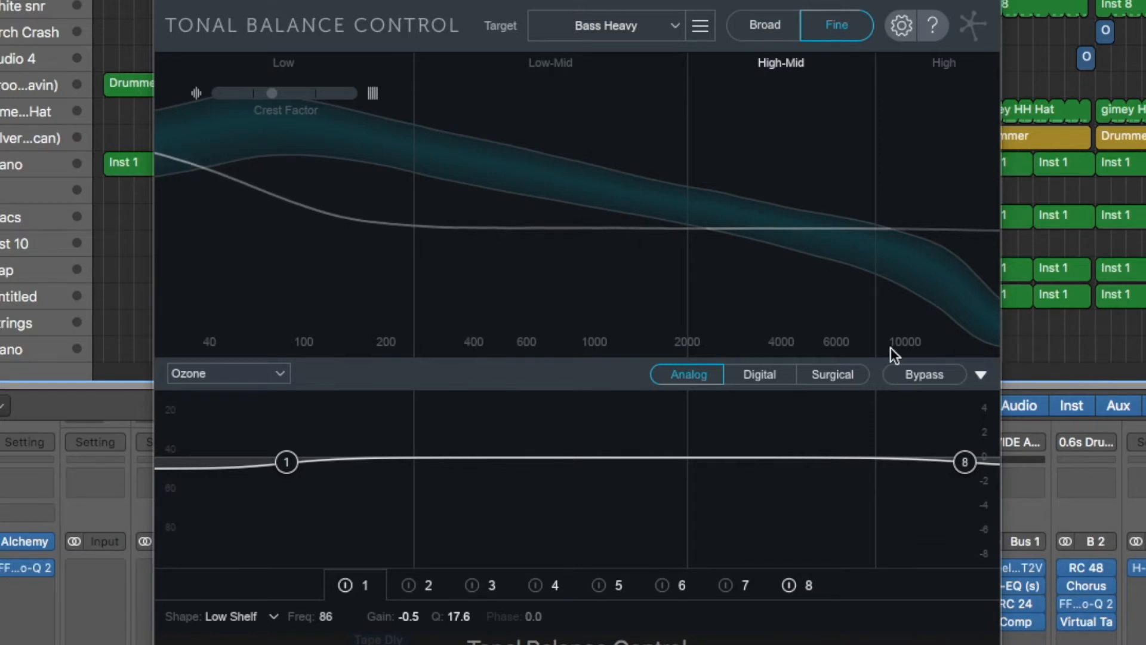
key("space")
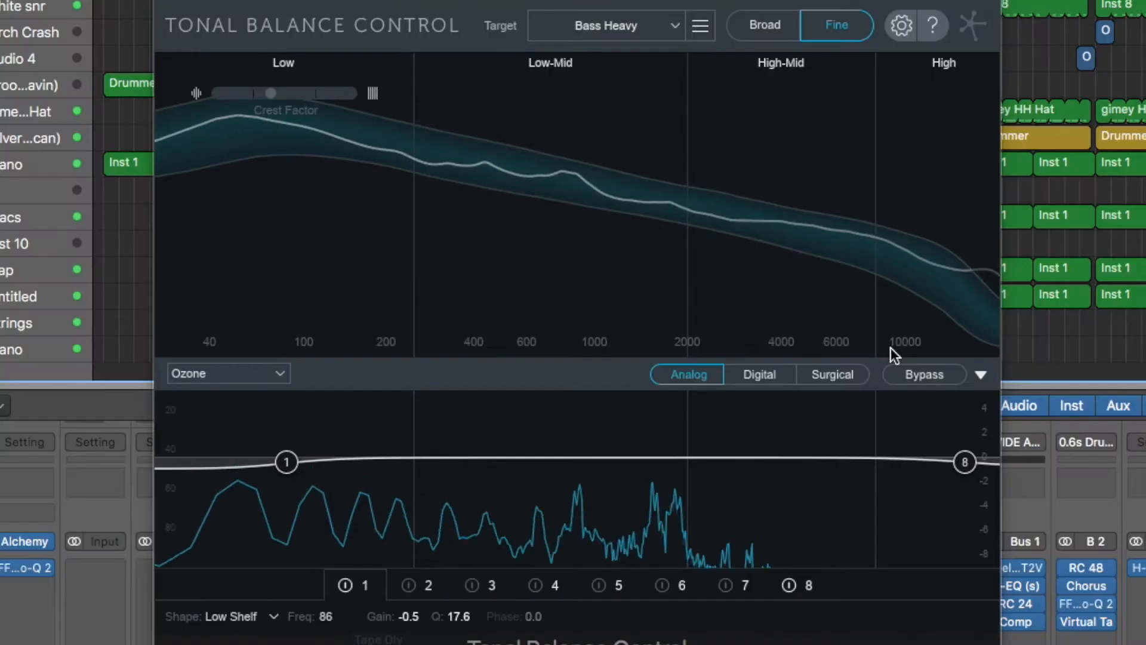
key("space")
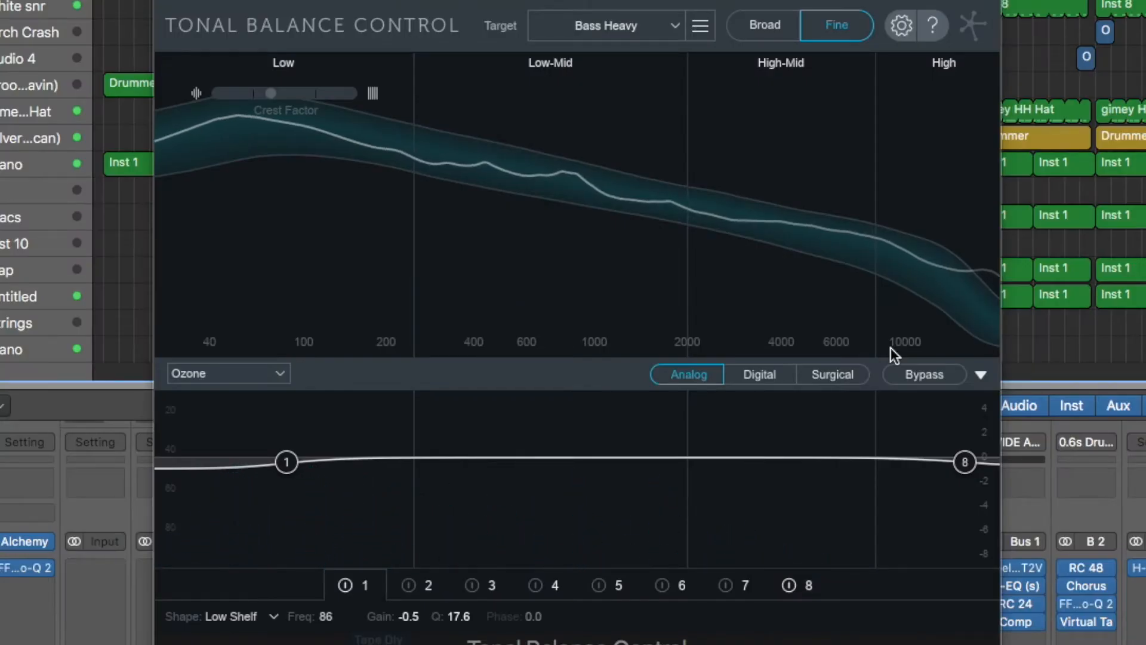
Step: Preview the Modern and Orchestral target curves and return the target to Still
left_click(633, 28)
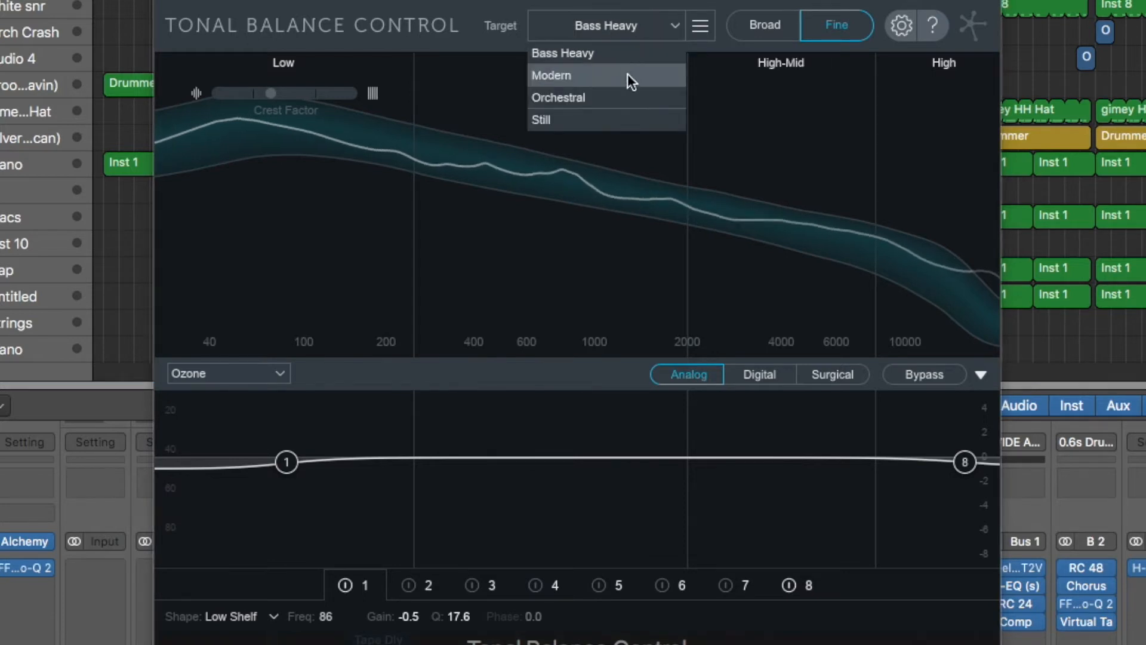
left_click(626, 78)
left_click(627, 37)
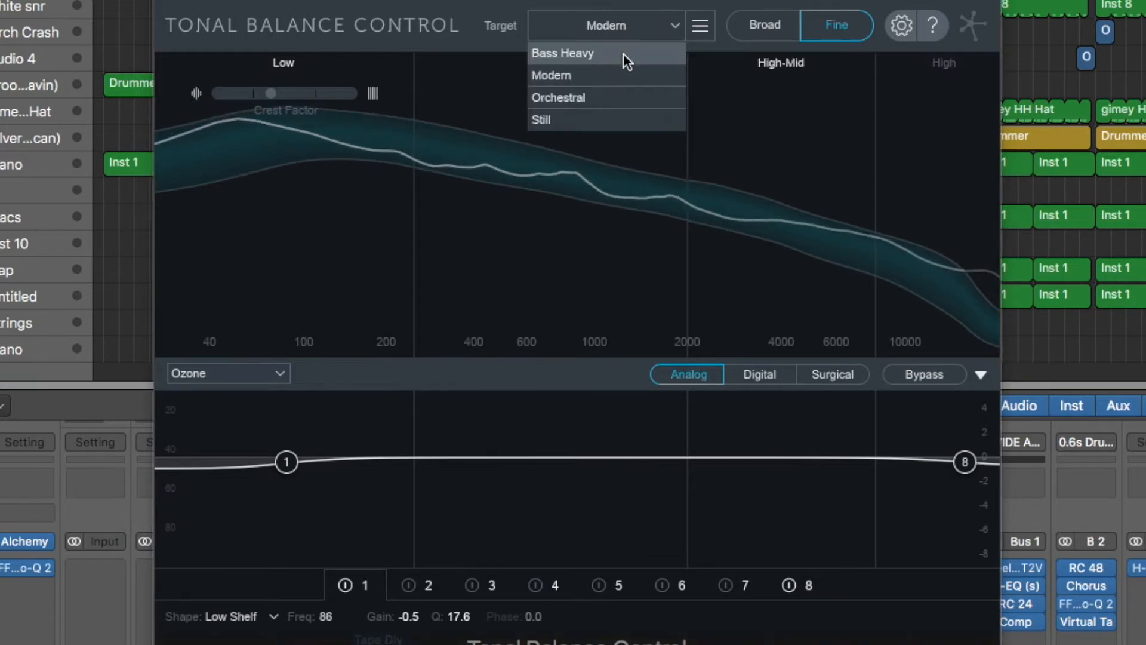
left_click(619, 99)
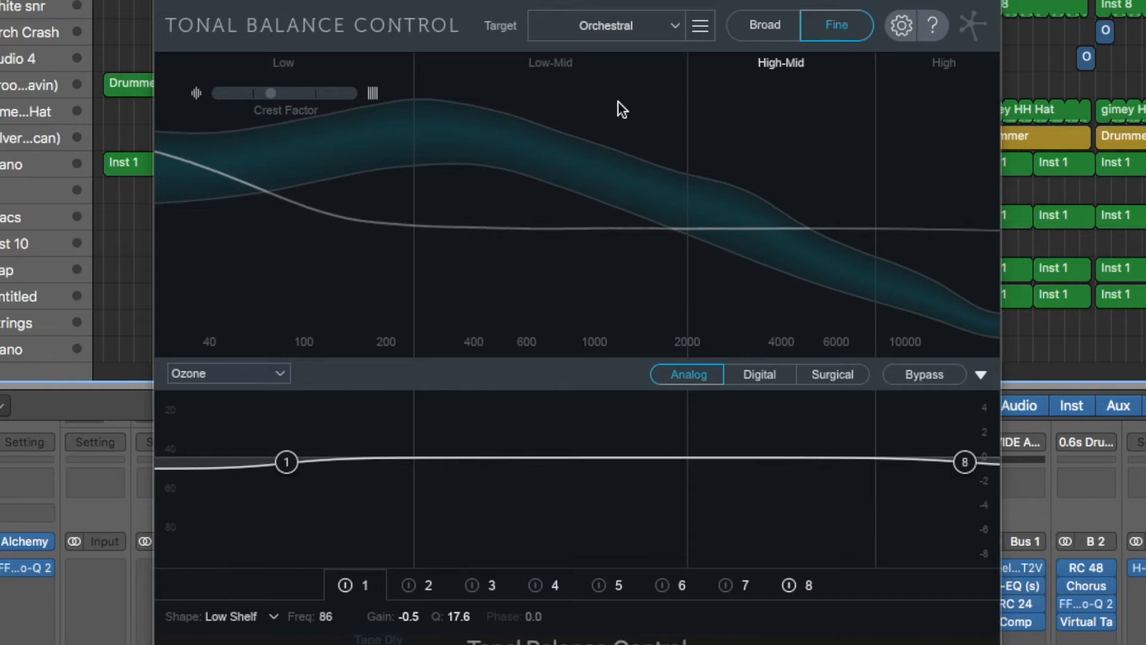
left_click(630, 27)
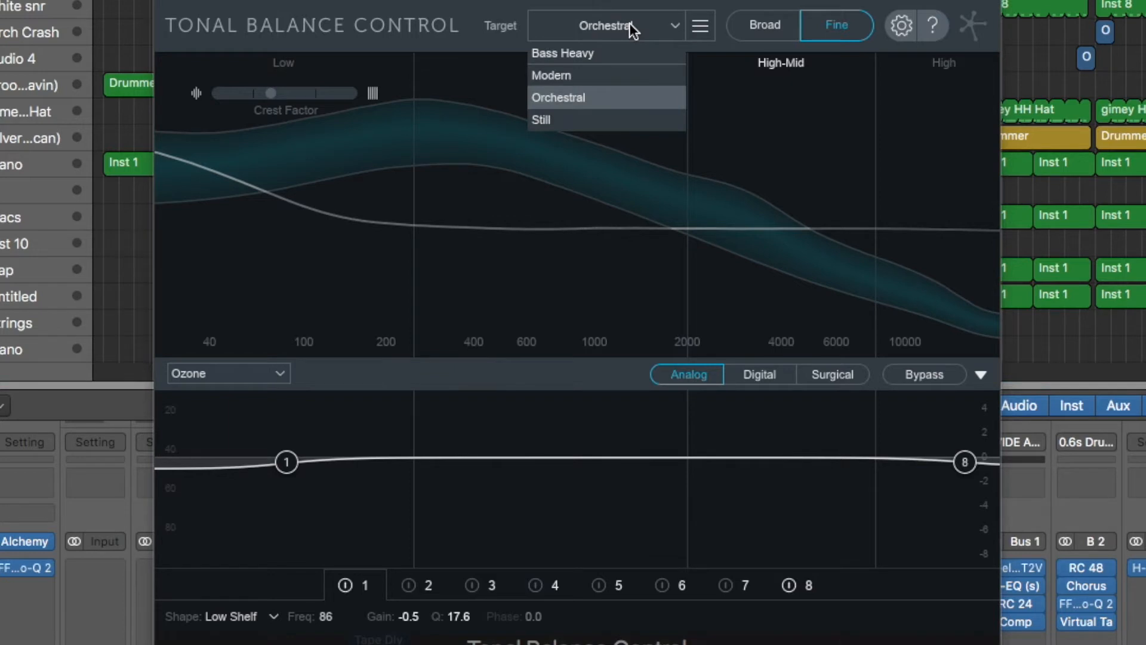
left_click(564, 122)
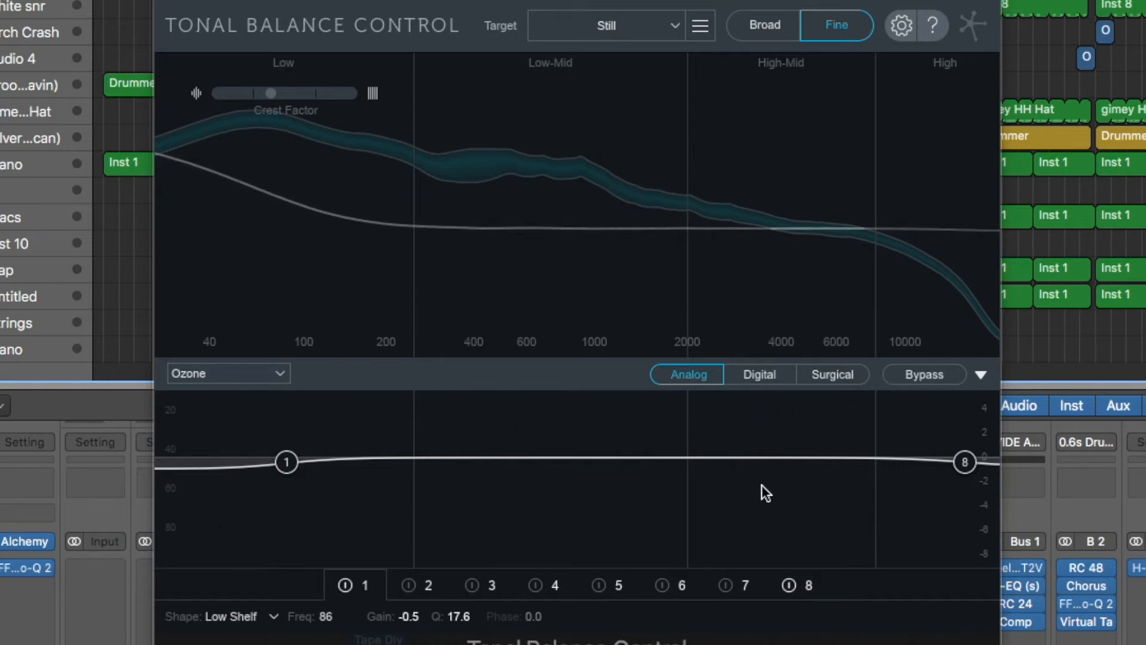
Step: Play the mix and pull band 8 of the Ozone EQ down to -9.0 dB gain at 20000 Hz
left_click(247, 372)
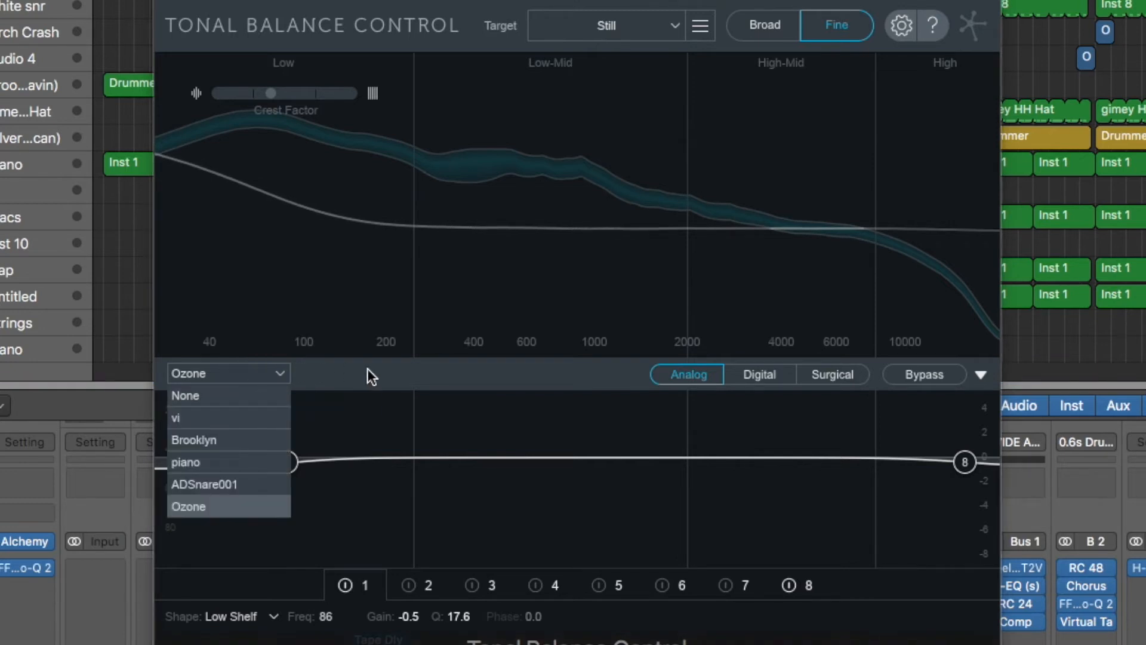
left_click(415, 375)
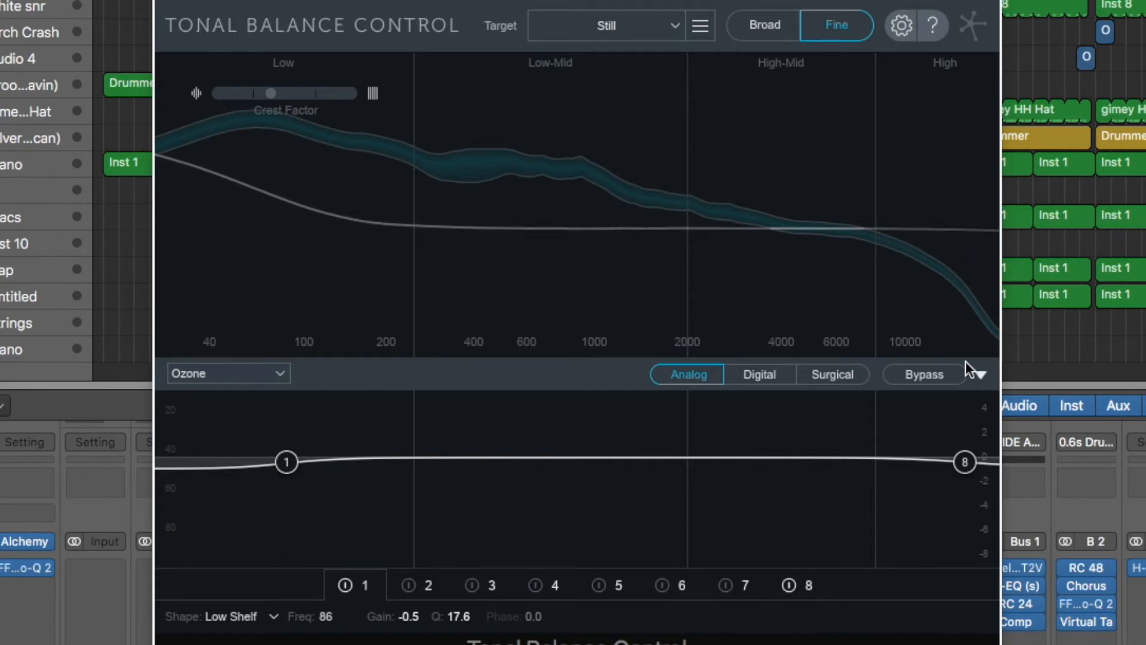
key("space")
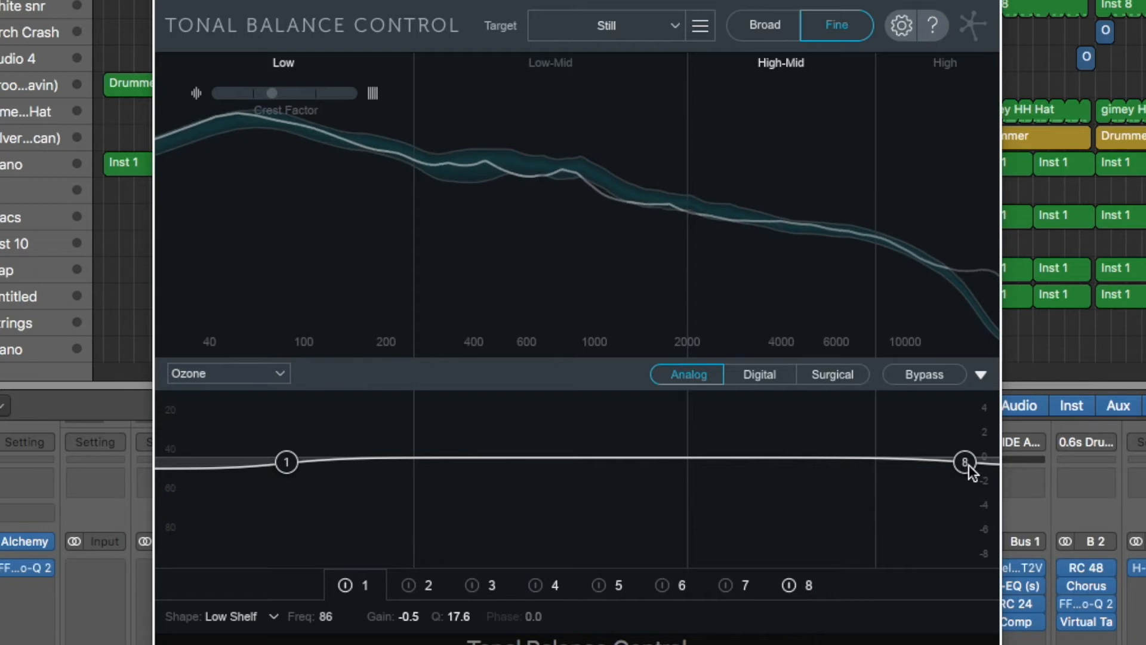
left_click_drag(969, 465, 994, 565)
key("space")
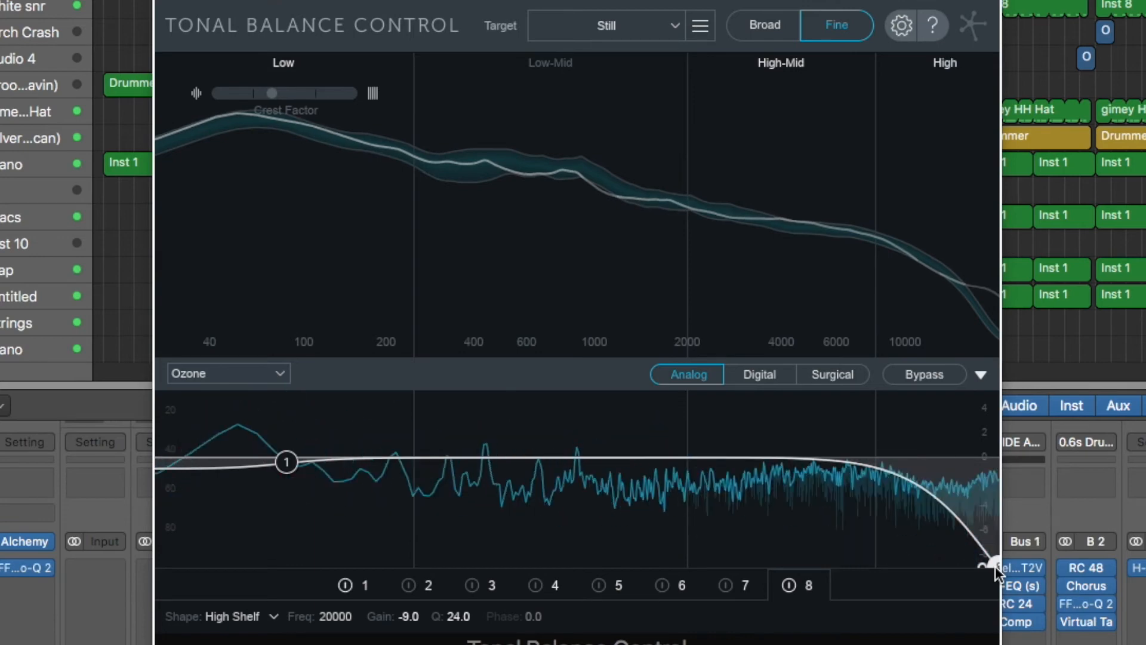
Step: Reset band 8 of the Ozone EQ to 0.0 dB gain at 16000 Hz
left_click_drag(986, 564, 993, 472)
double_click(992, 470)
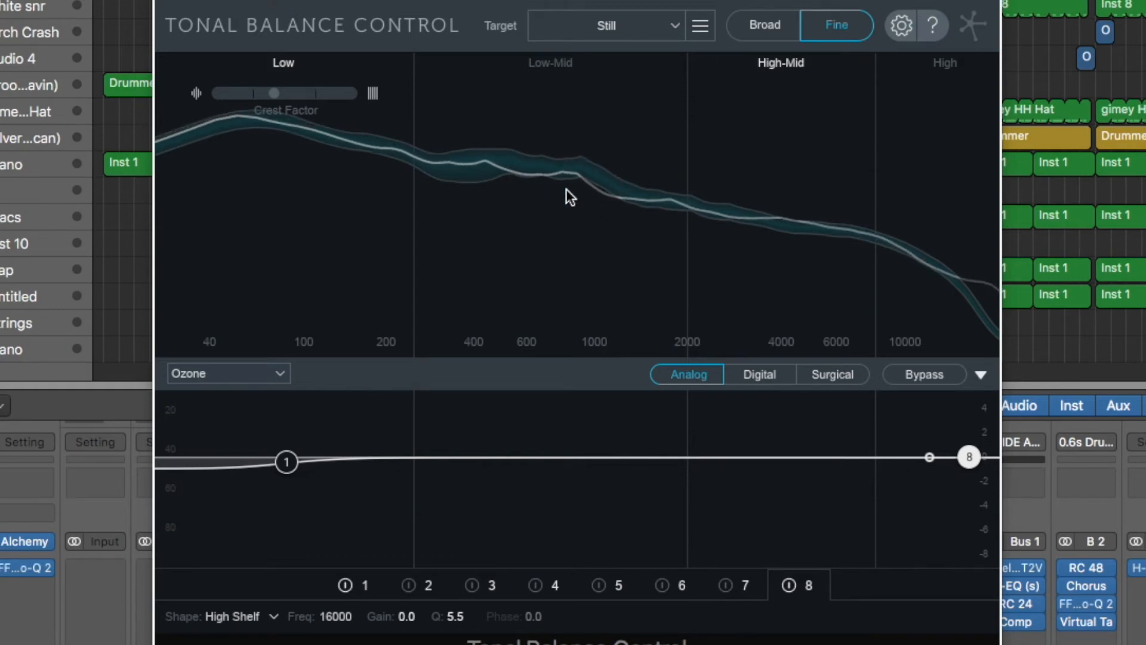
Step: Show the piano track's EQ while playing the mix, and switch the controlled plug-in to Brooklyn
left_click(224, 373)
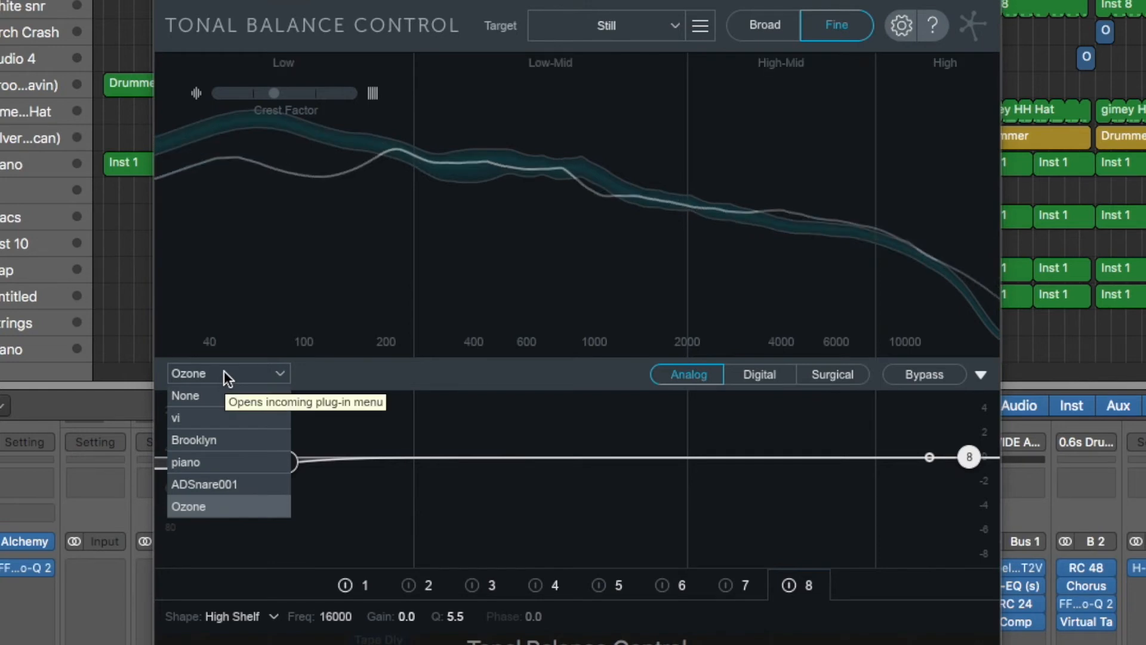
left_click(223, 462)
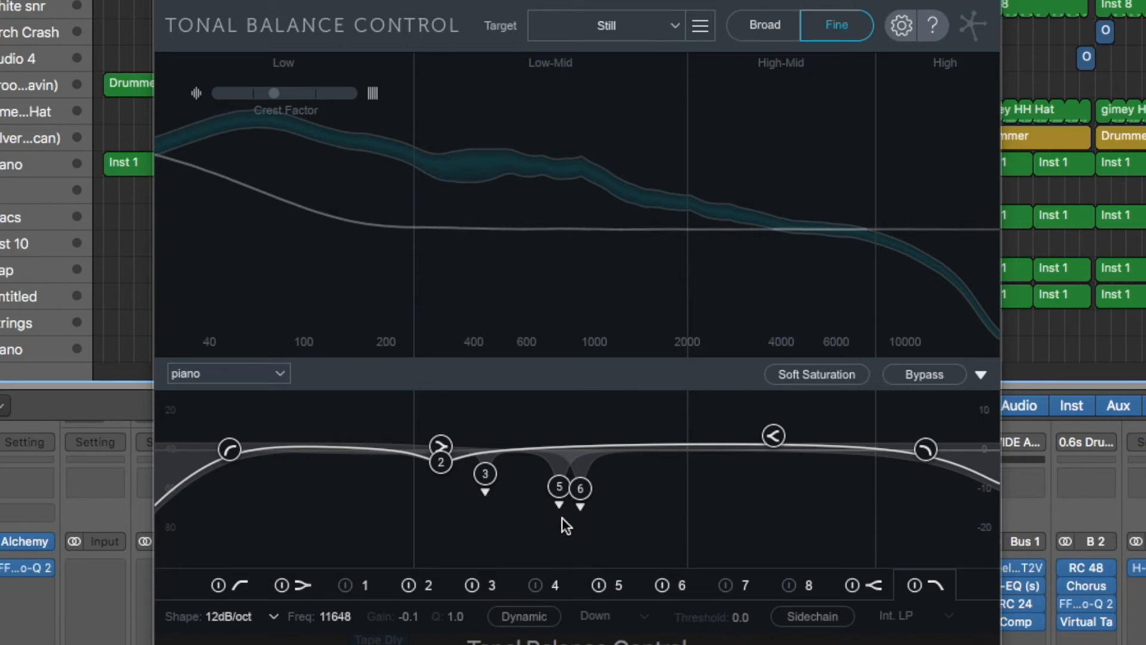
key("space")
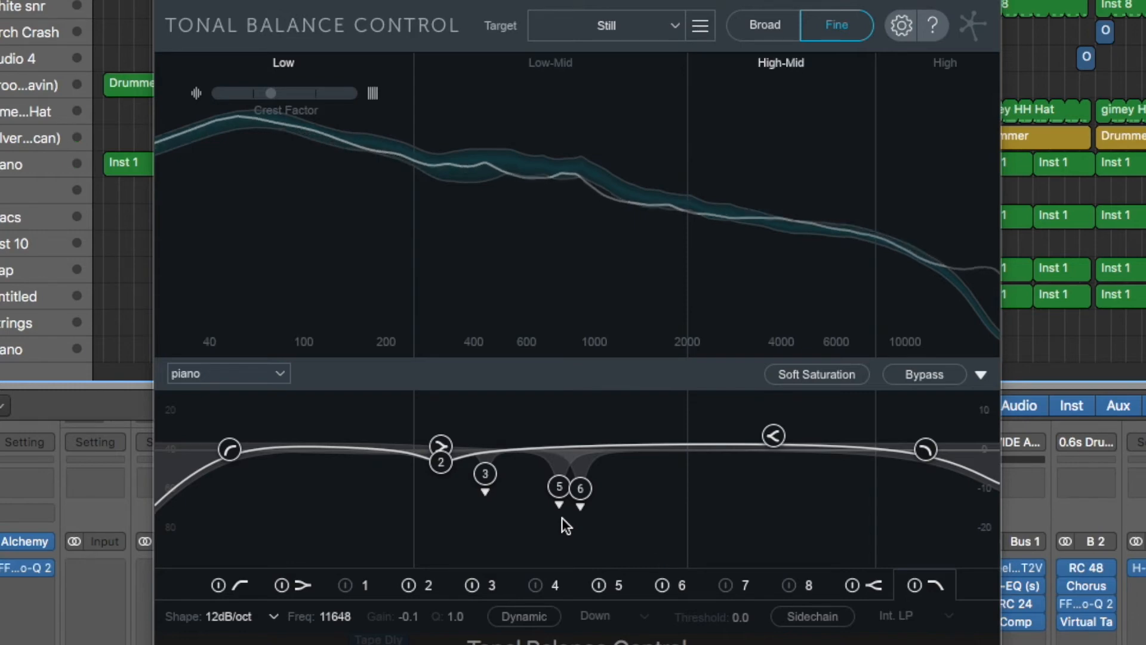
left_click(259, 378)
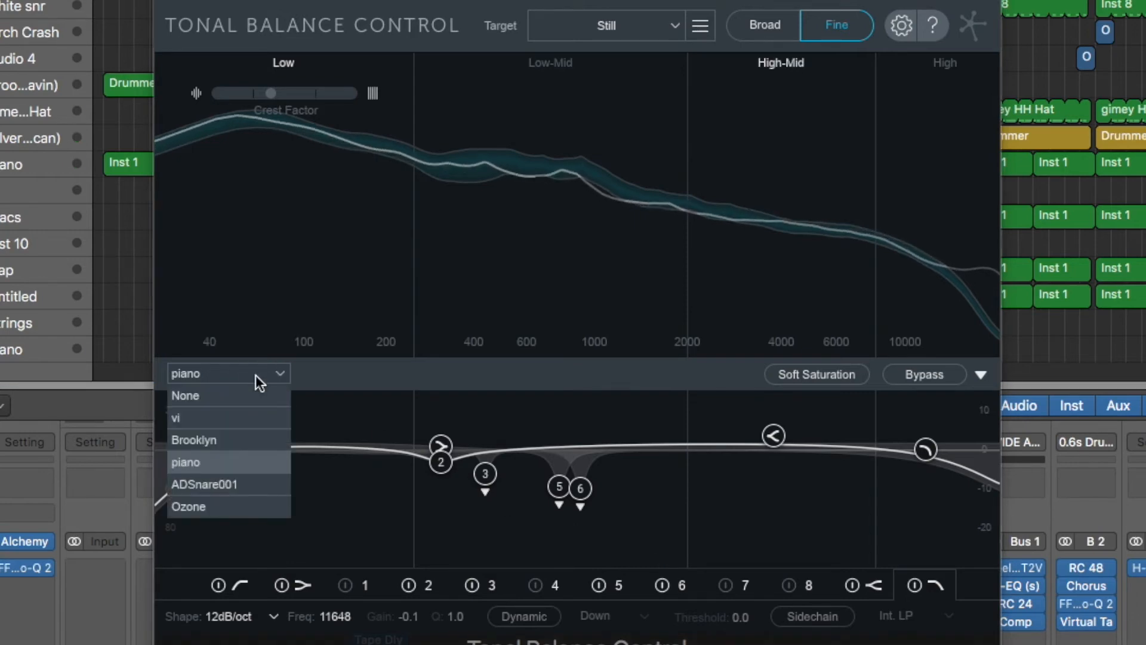
left_click(244, 444)
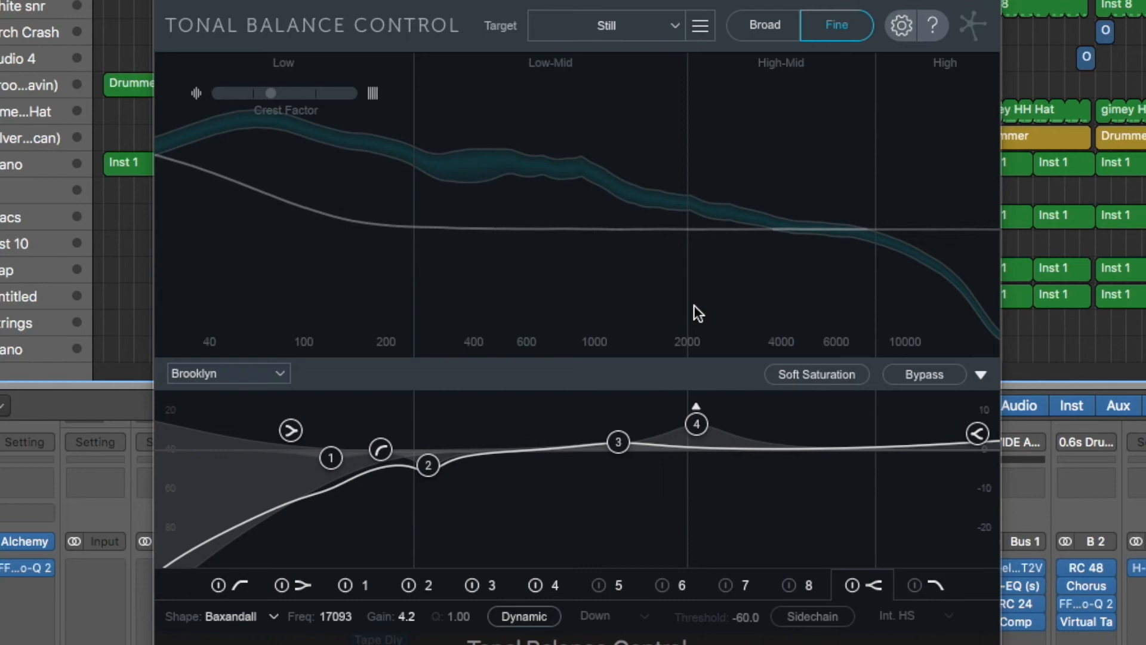
Step: Create a custom target curve from the audio file 03 Plasticworld.wav in the Hold Your Colour folder
left_click(648, 27)
left_click(647, 28)
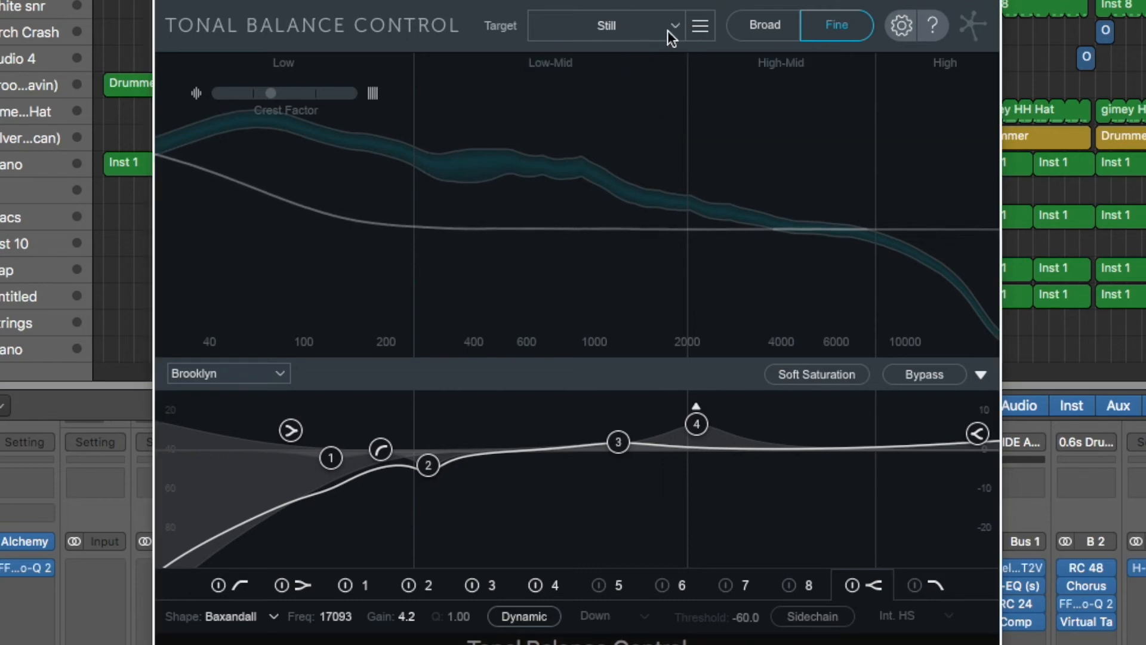
left_click(707, 26)
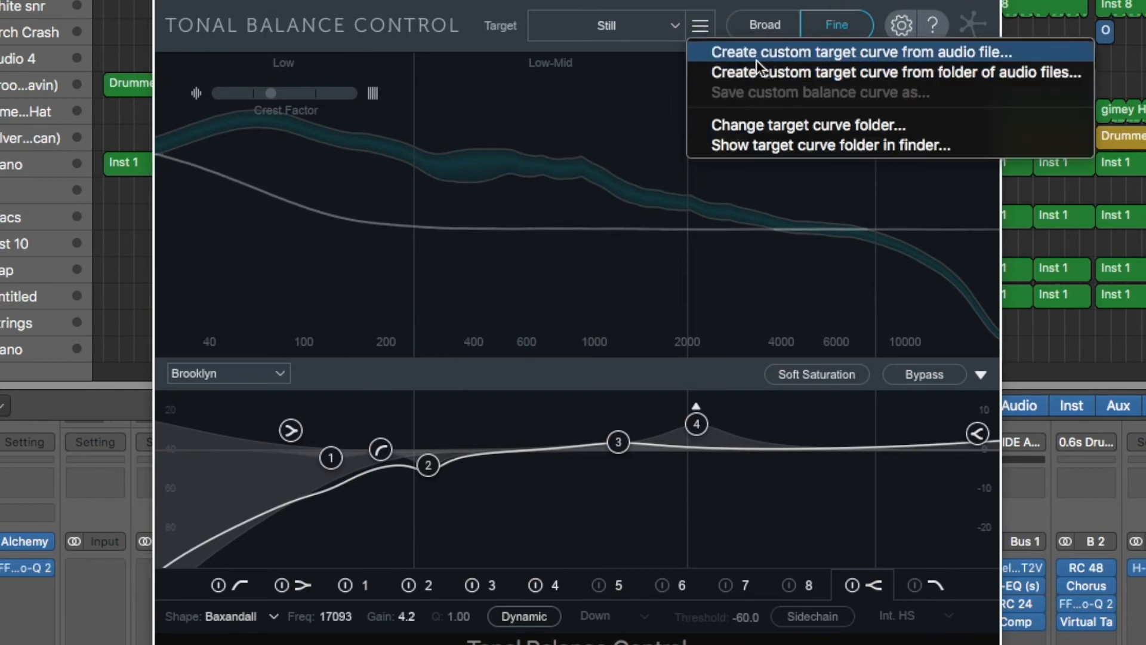
left_click(944, 54)
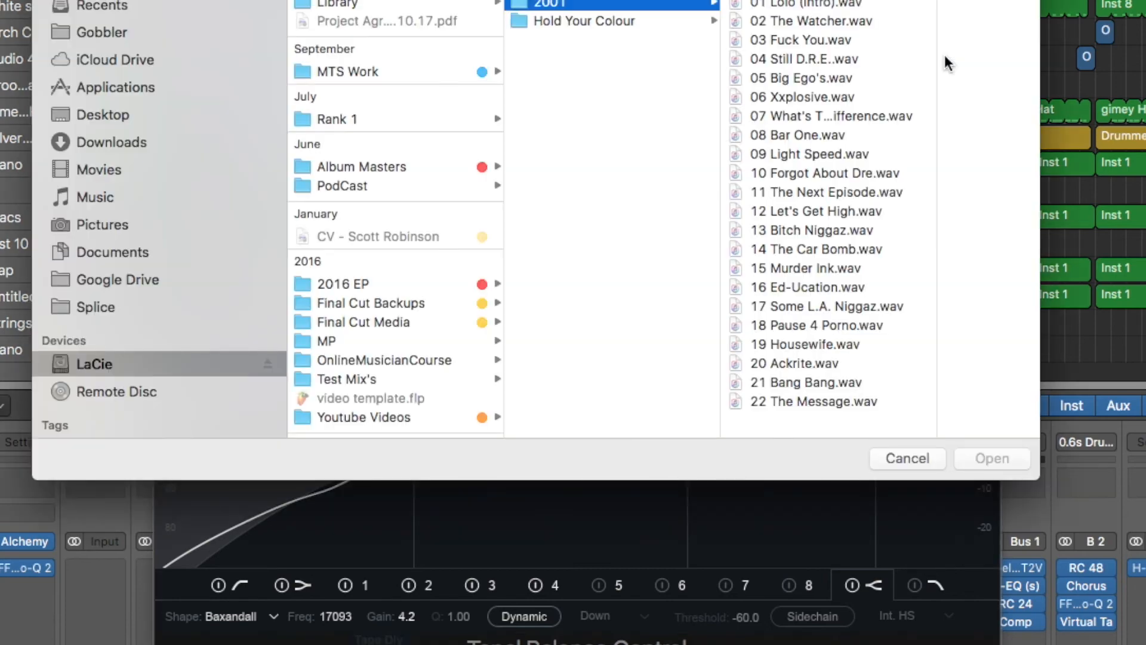
left_click(574, 20)
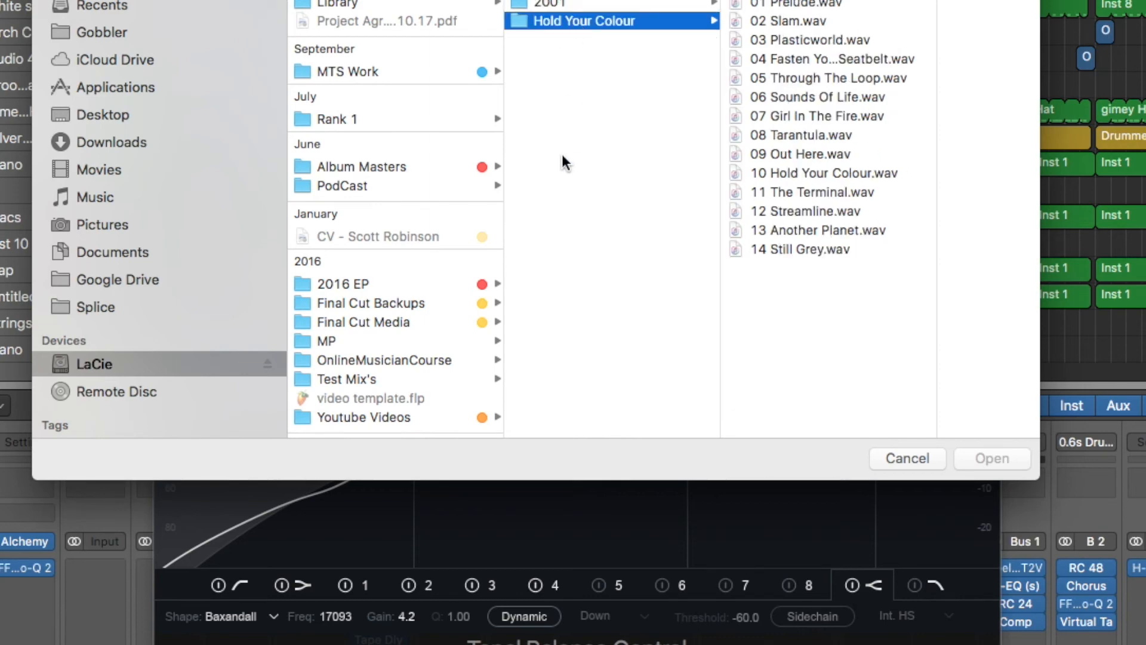
left_click(796, 38)
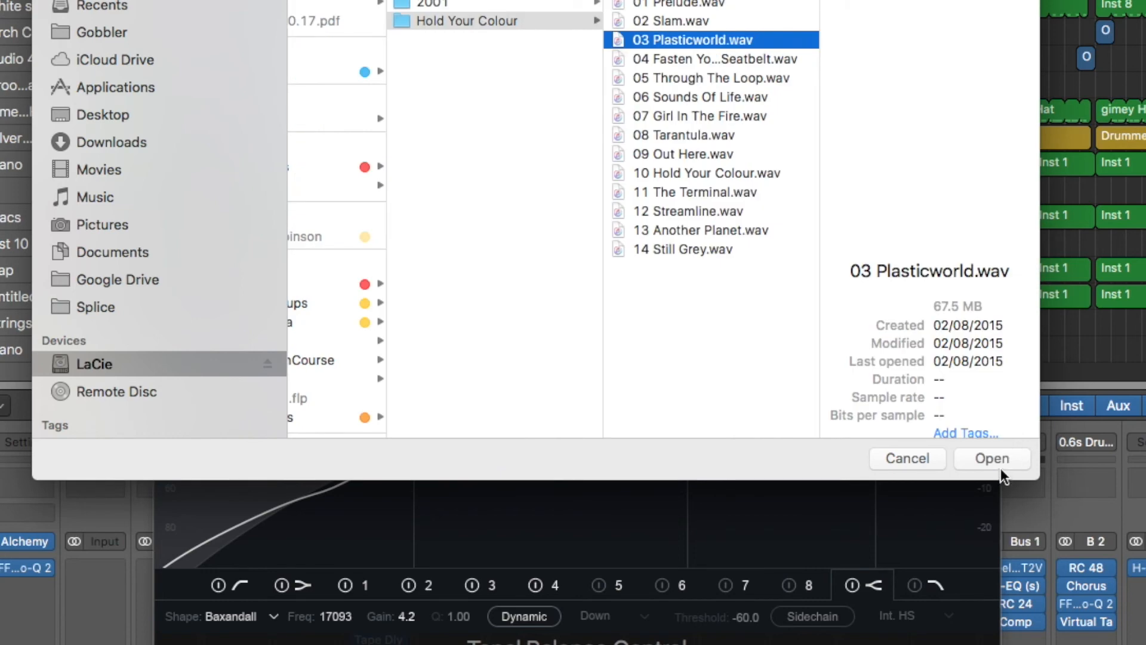
left_click(992, 459)
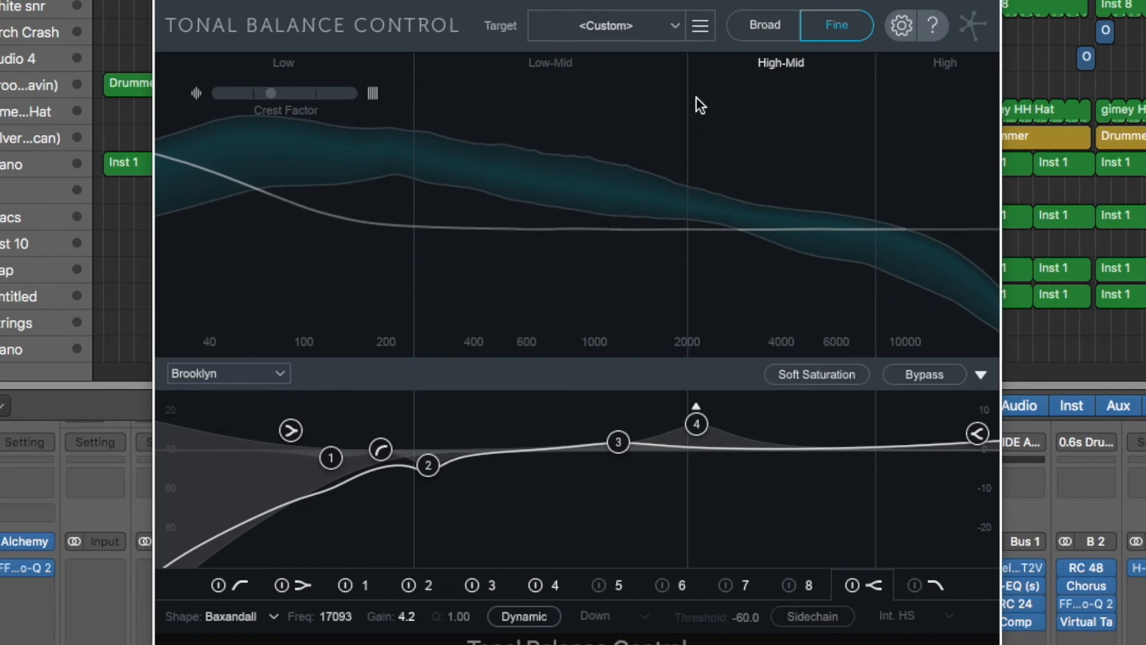
Step: Save the custom balance curve as Plas in the Target Curves folder
left_click(694, 26)
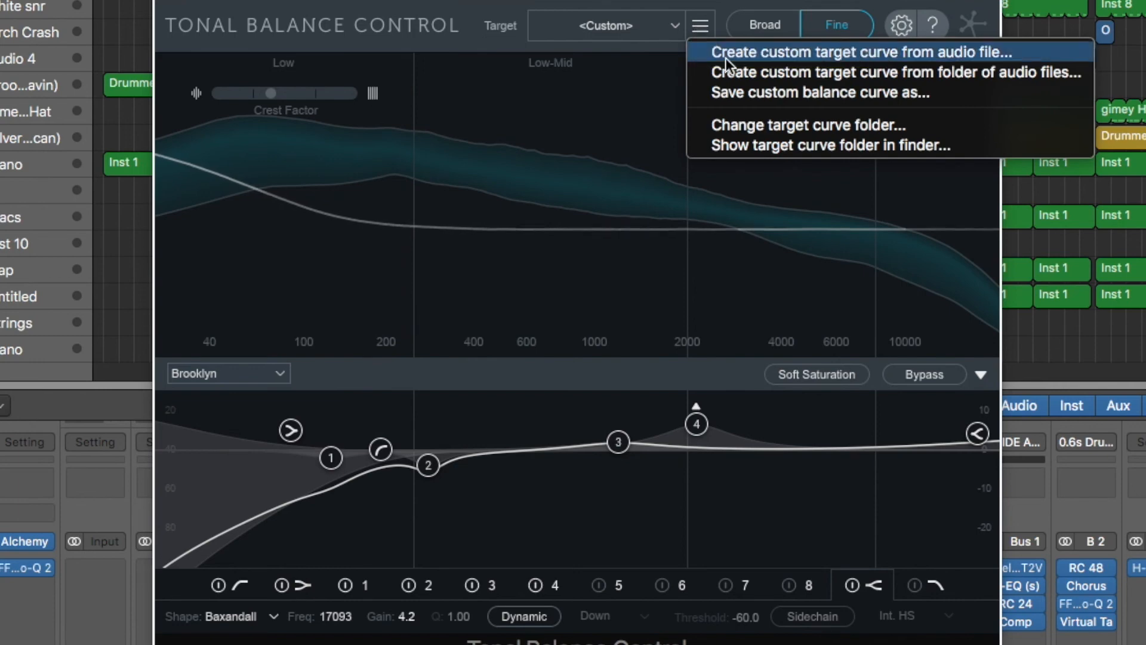
left_click(787, 99)
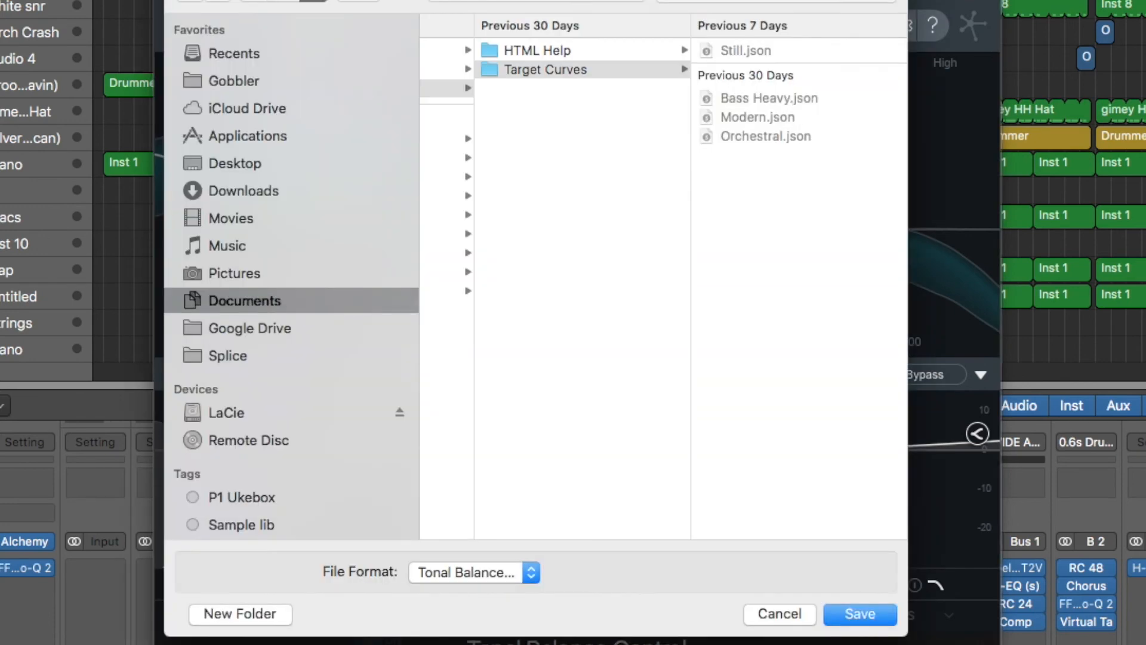
left_click(848, 610)
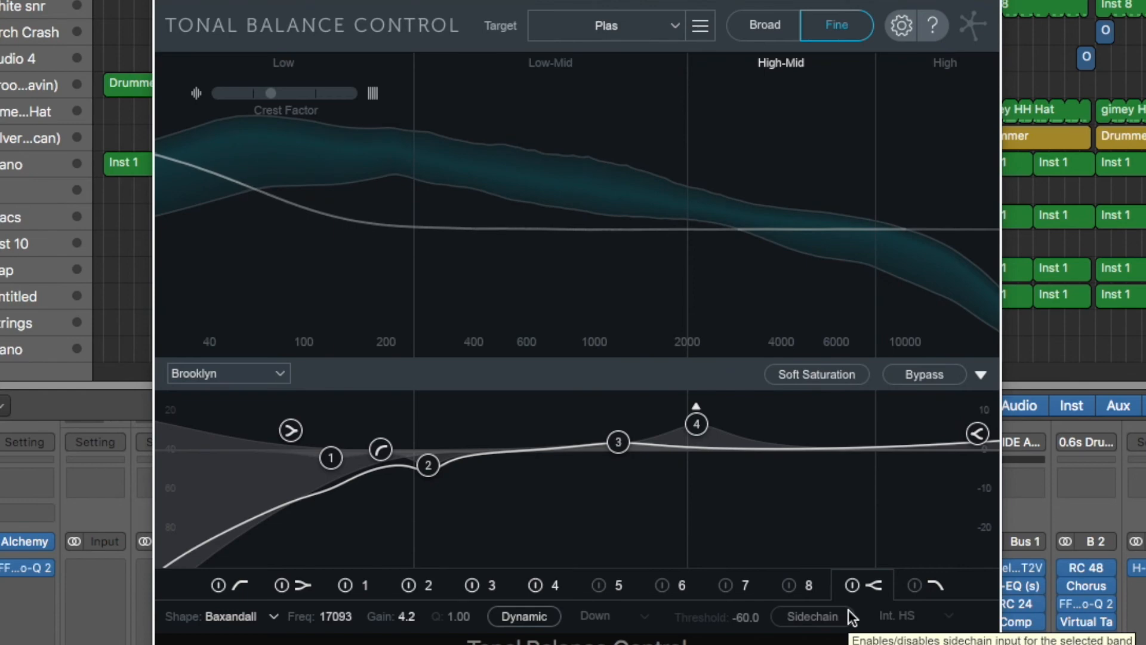
Step: Compare the Plas target curve with Bass Heavy and Modern by alternating between them, ending on Plas
left_click(670, 28)
left_click(662, 55)
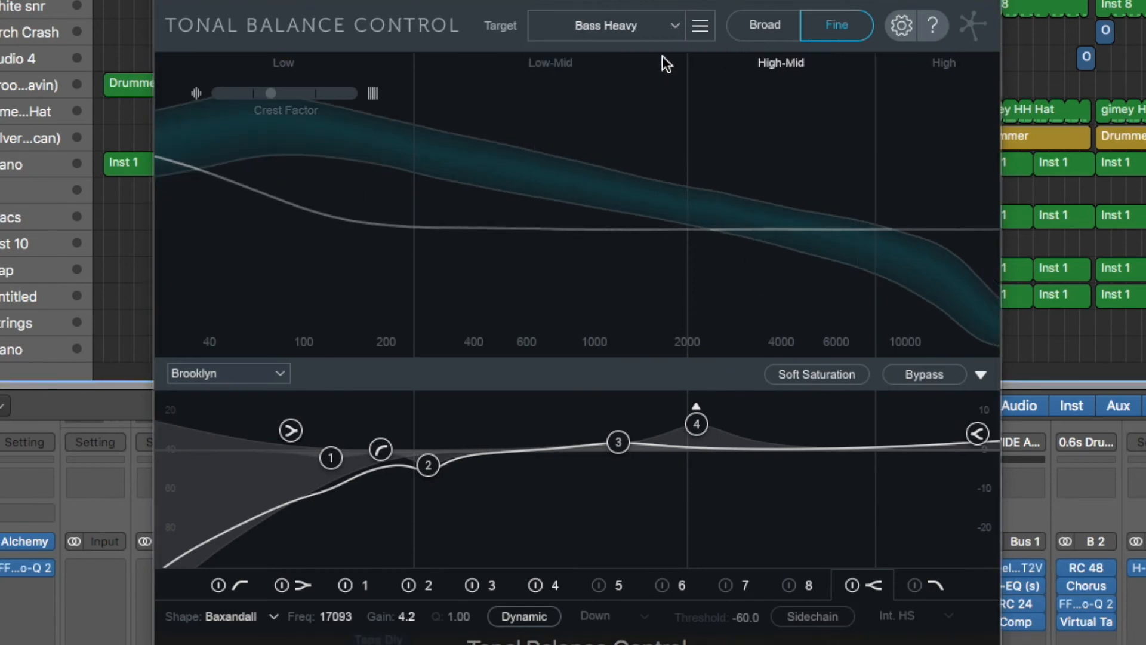
left_click(672, 28)
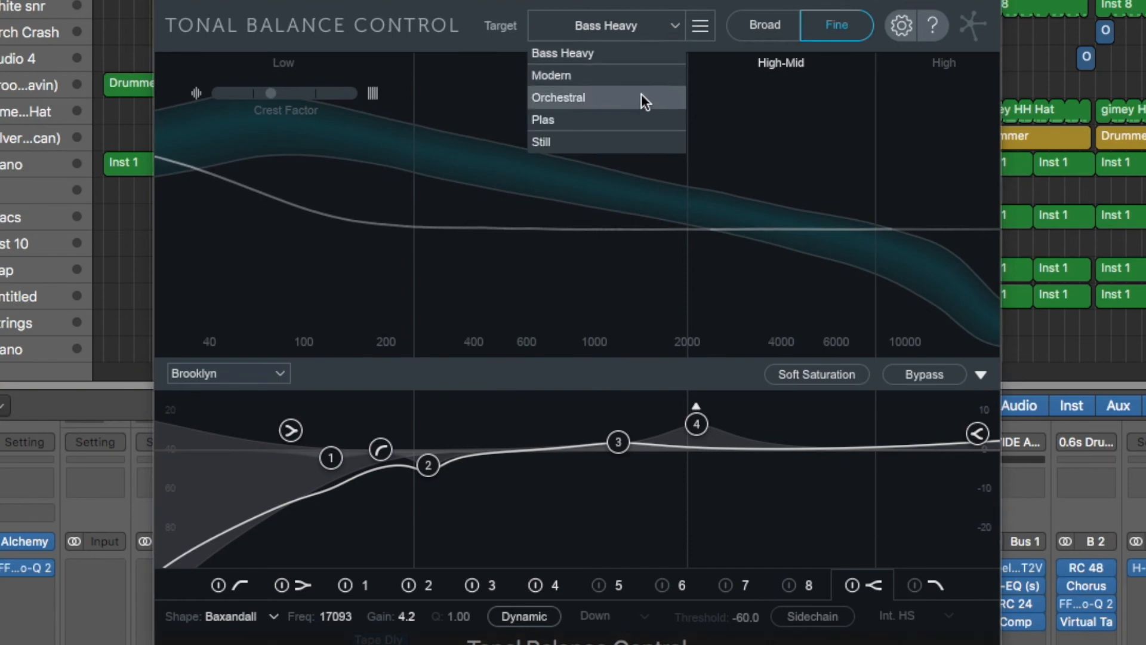
left_click(622, 119)
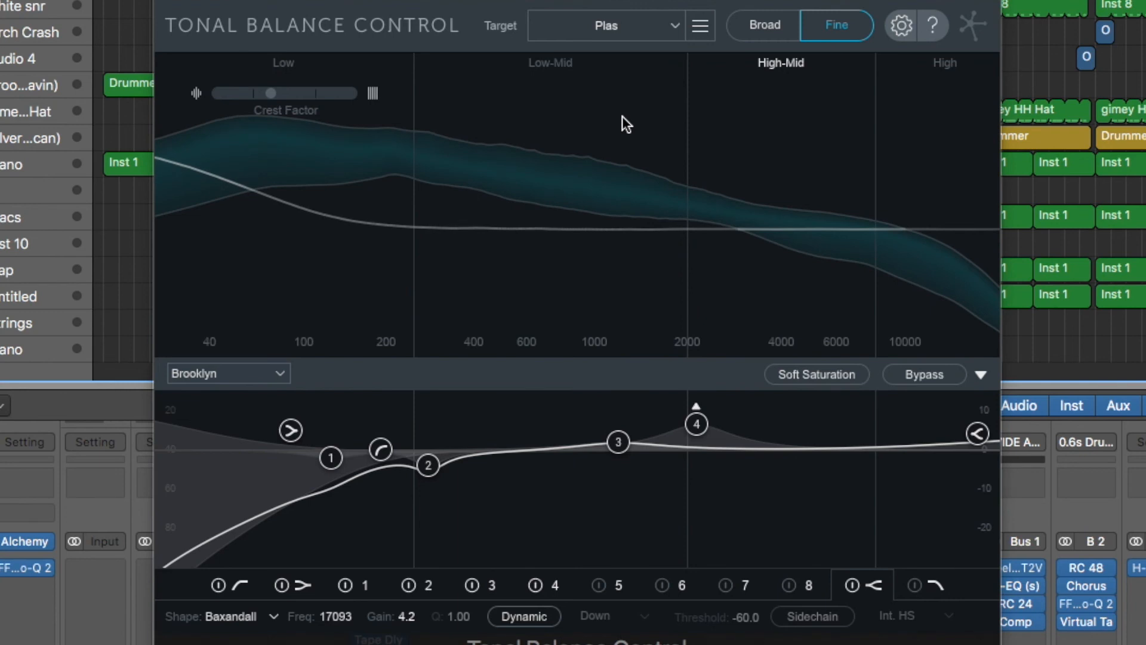
left_click(664, 28)
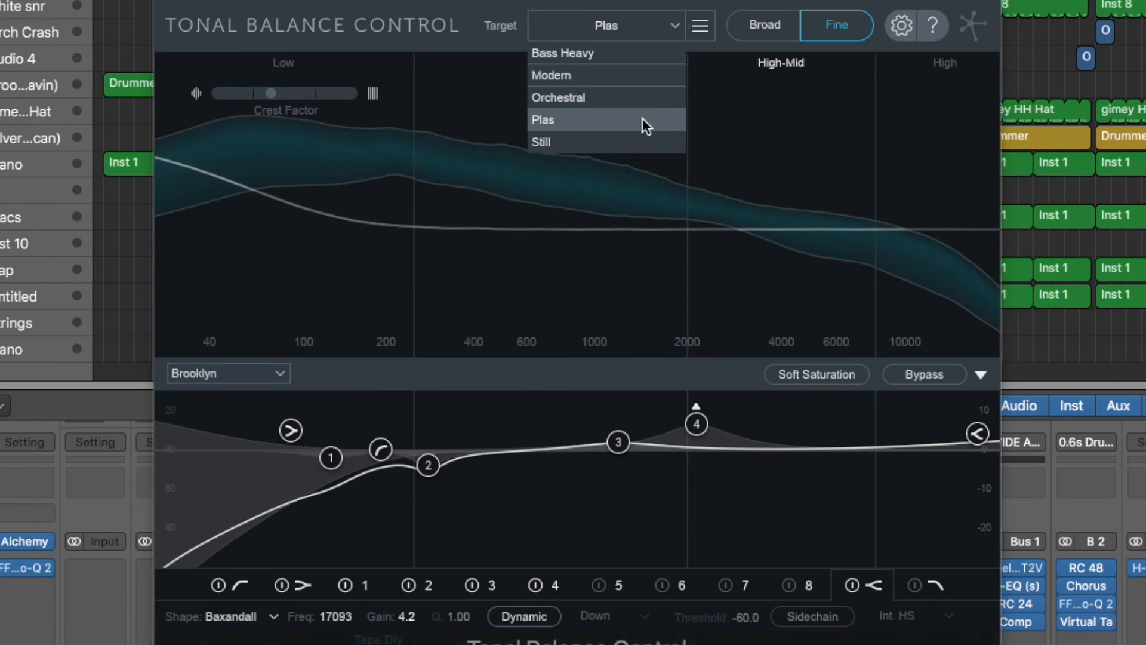
left_click(636, 57)
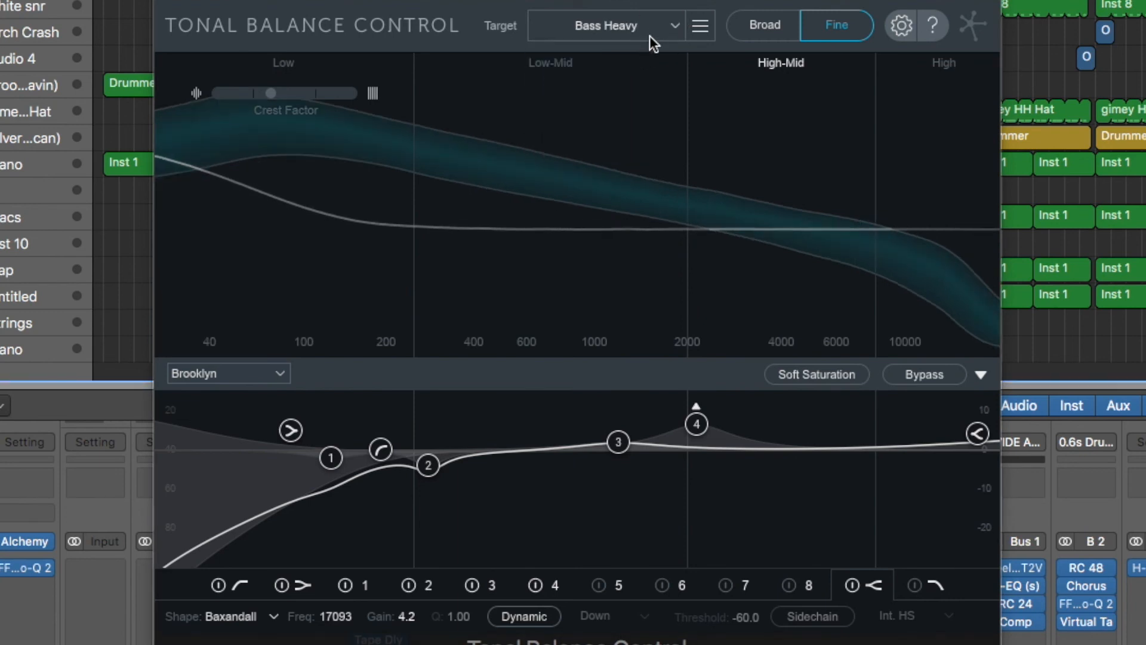
left_click(667, 24)
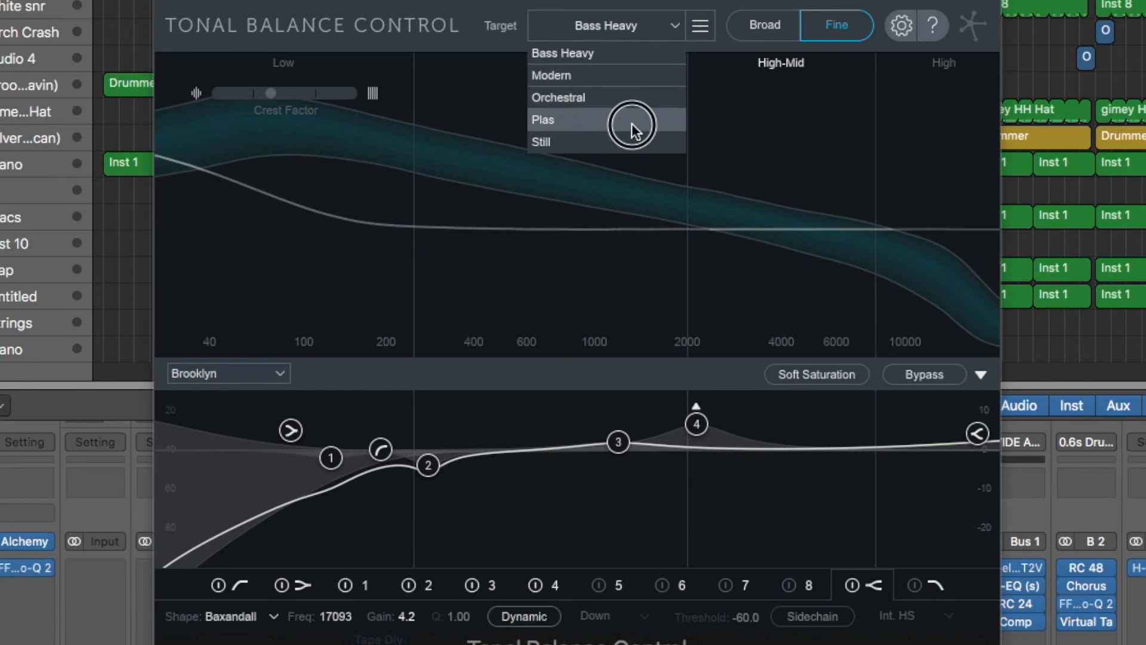
left_click(632, 122)
left_click(669, 37)
left_click(642, 85)
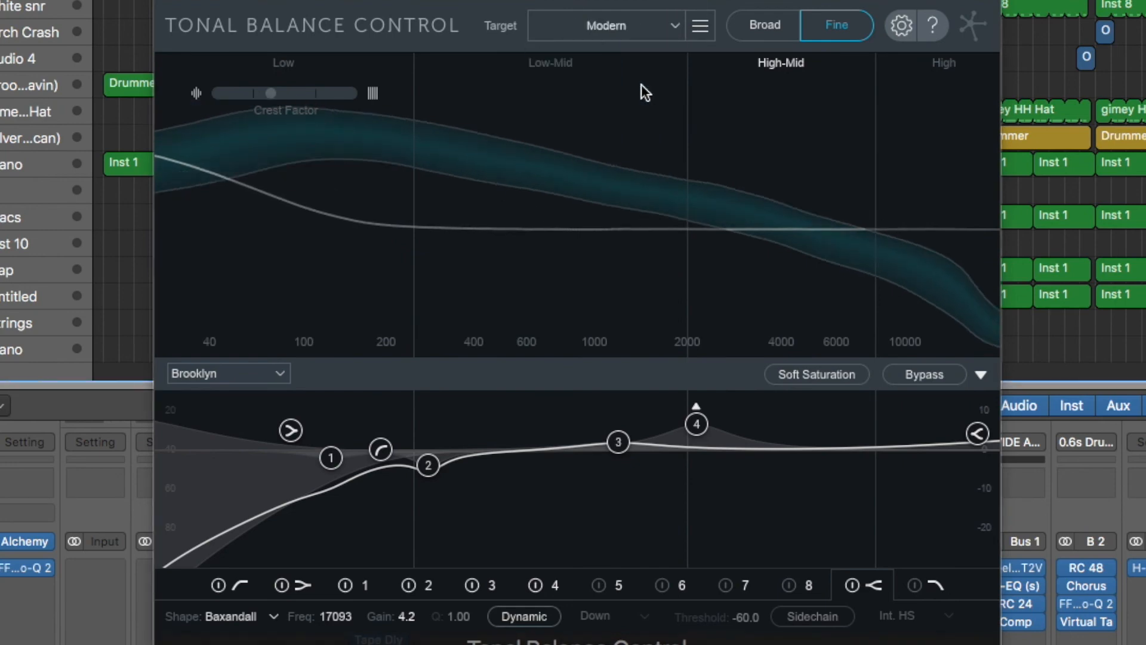
left_click(674, 26)
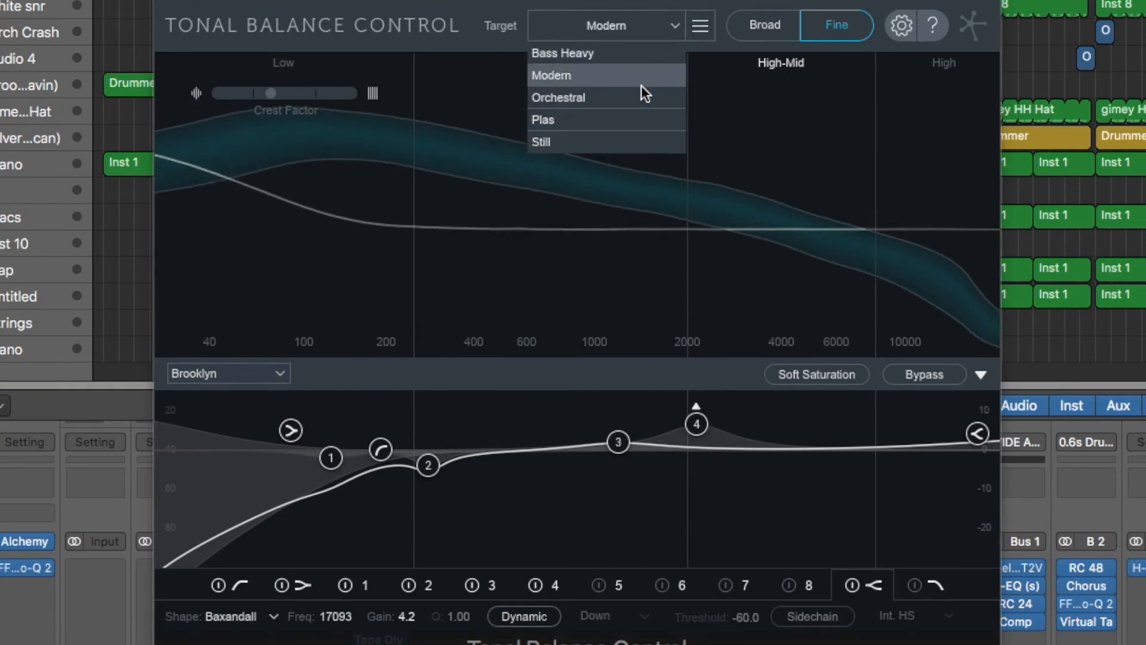
left_click(635, 122)
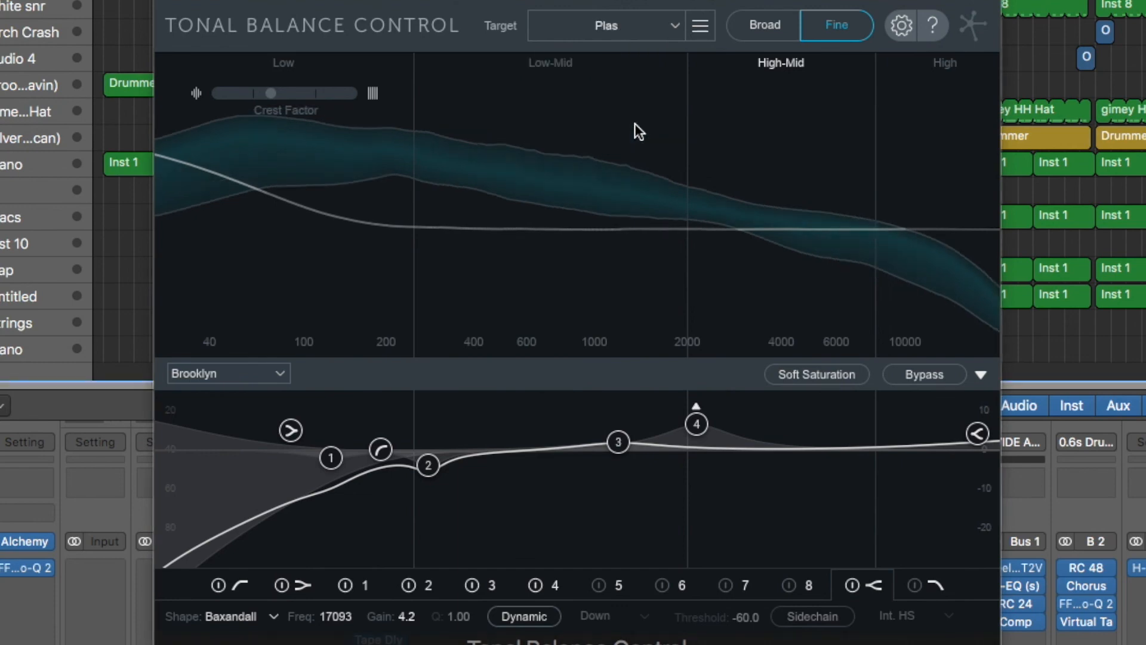